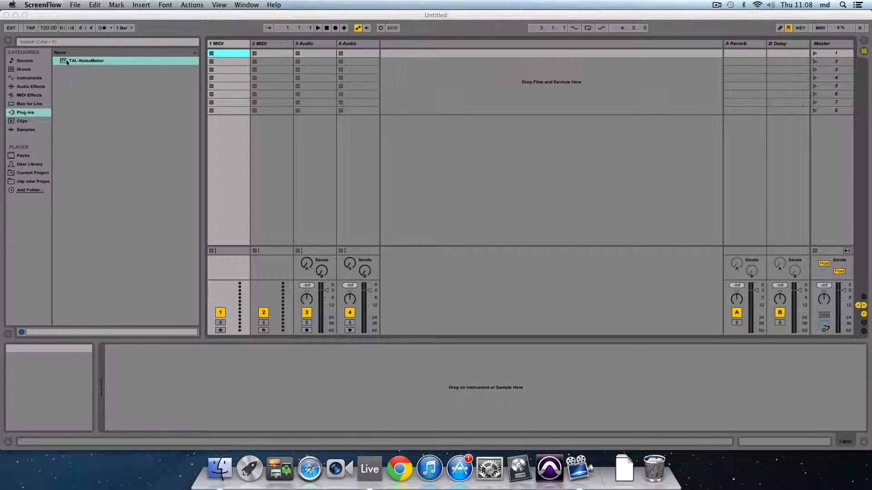
- Load the TAL-NoiseMaker plug-in onto the first MIDI track
click(61, 61)
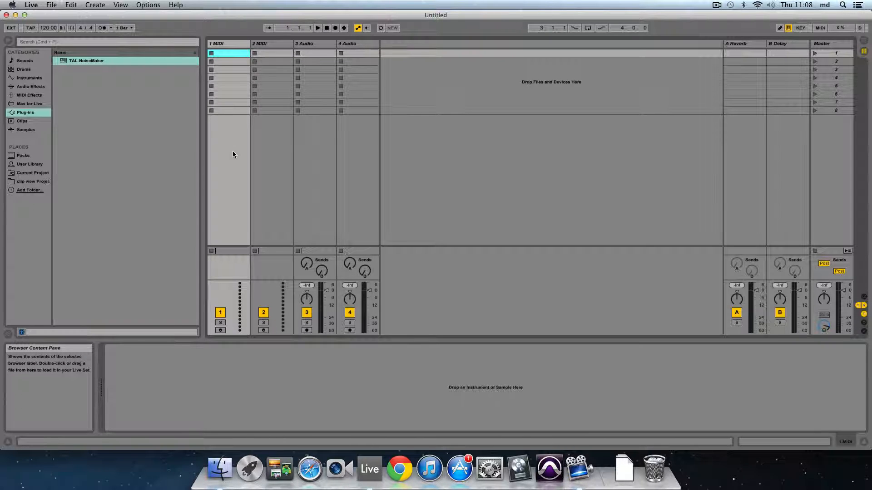
click(63, 61)
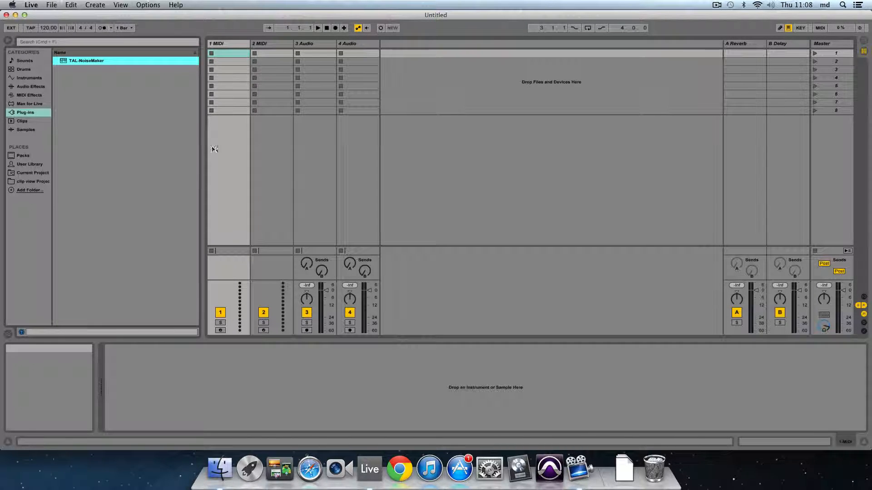
drag(232, 169, 232, 170)
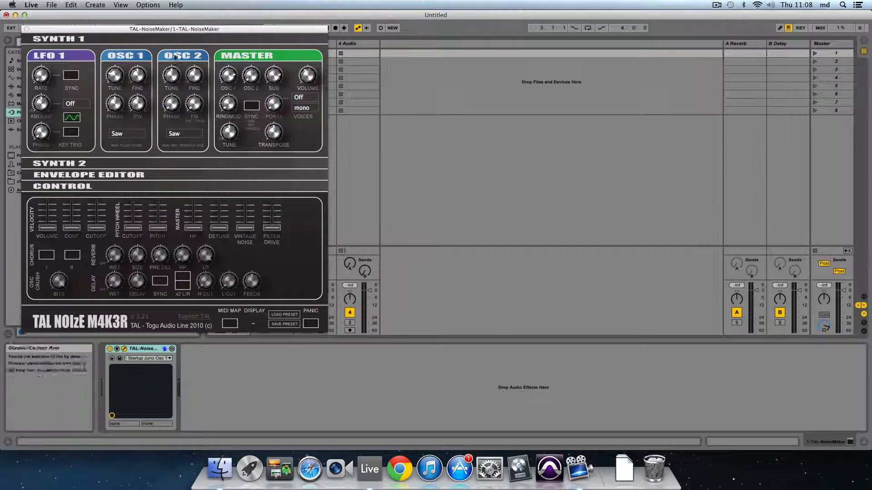
- Expand the Synth 2 section of the TAL-NoiseMaker window
drag(121, 32, 373, 33)
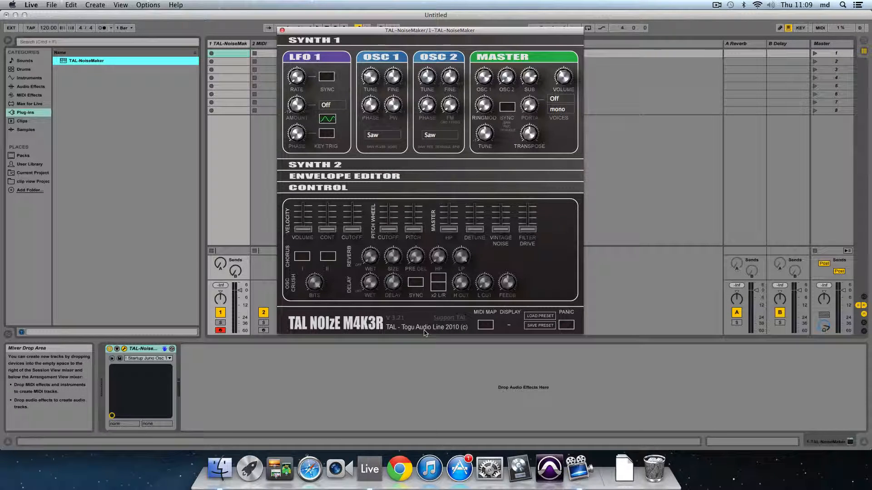
click(339, 168)
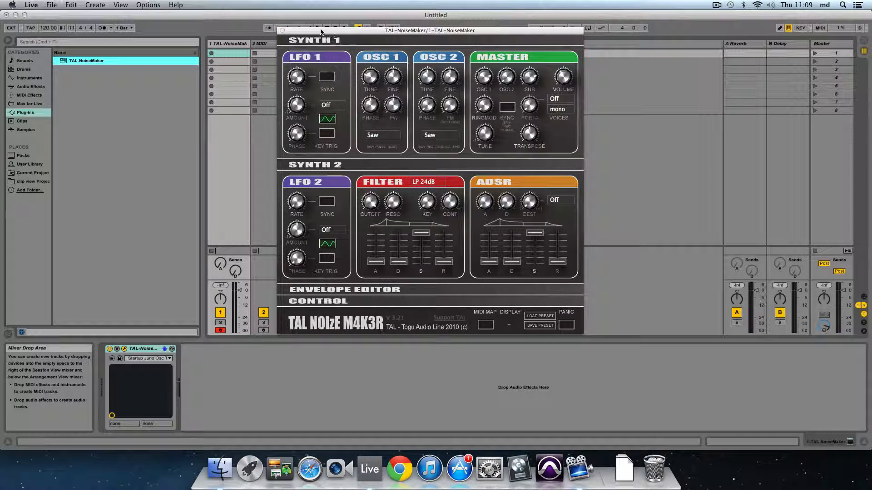
drag(333, 33, 545, 28)
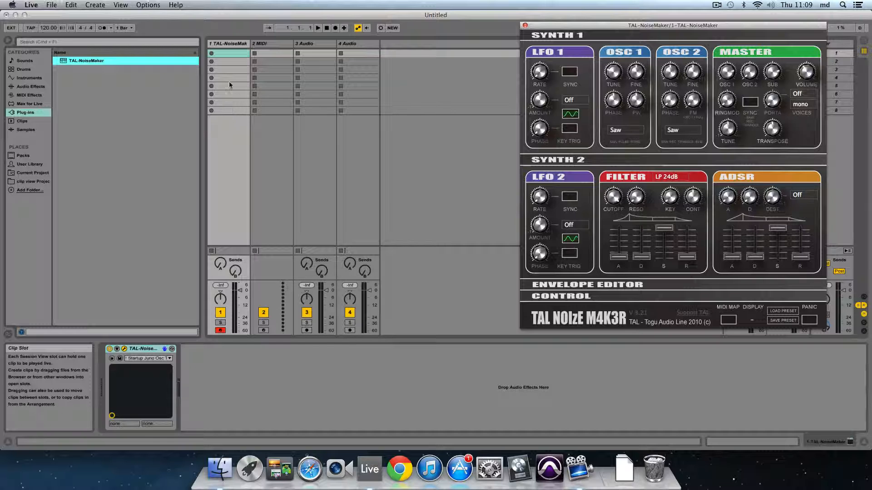
- Create an empty MIDI clip in the first clip slot of the TAL-NoiseMaker track
double_click(226, 58)
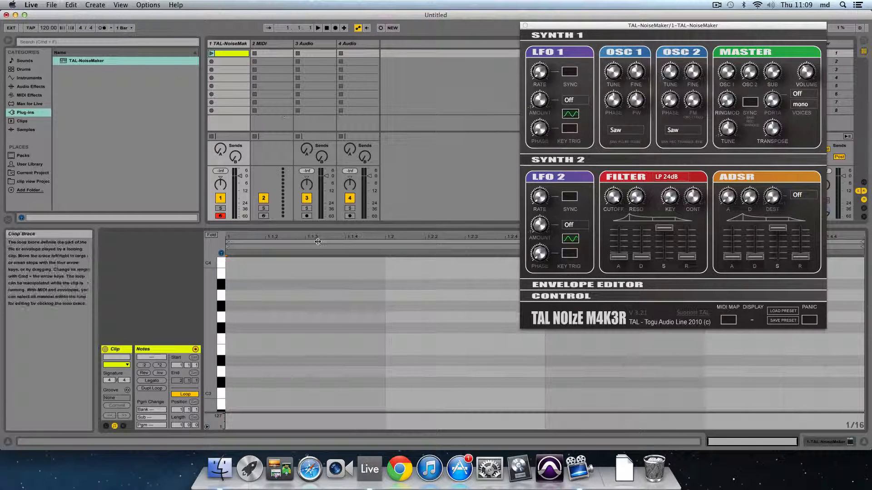
click(221, 337)
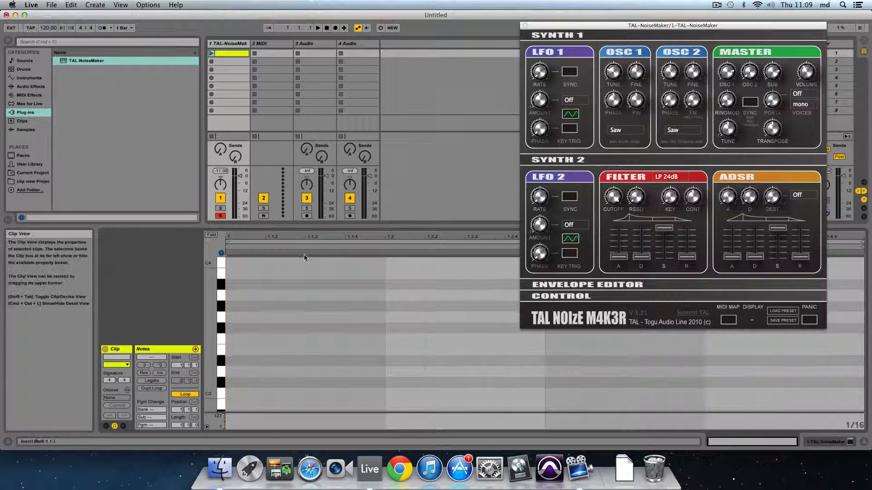
click(257, 267)
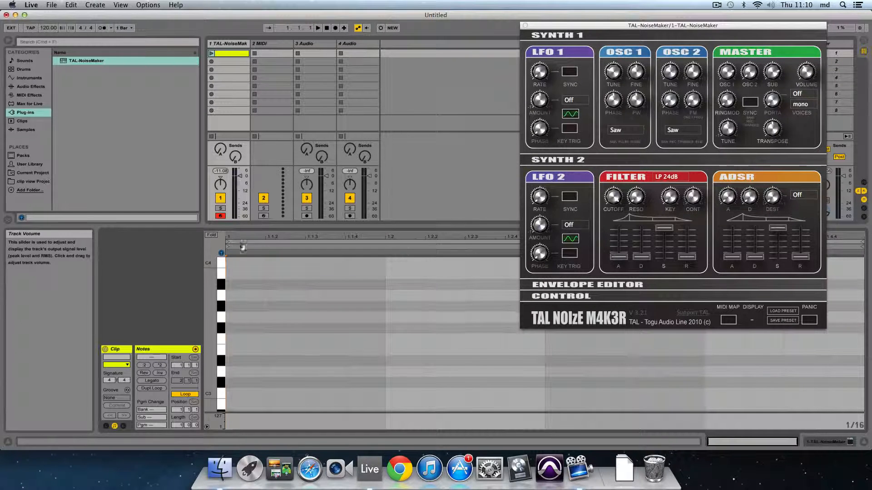
- Add four C1 notes to the clip, one at the start of each beat
scroll(225, 333, down, 2)
scroll(225, 333, down, 10)
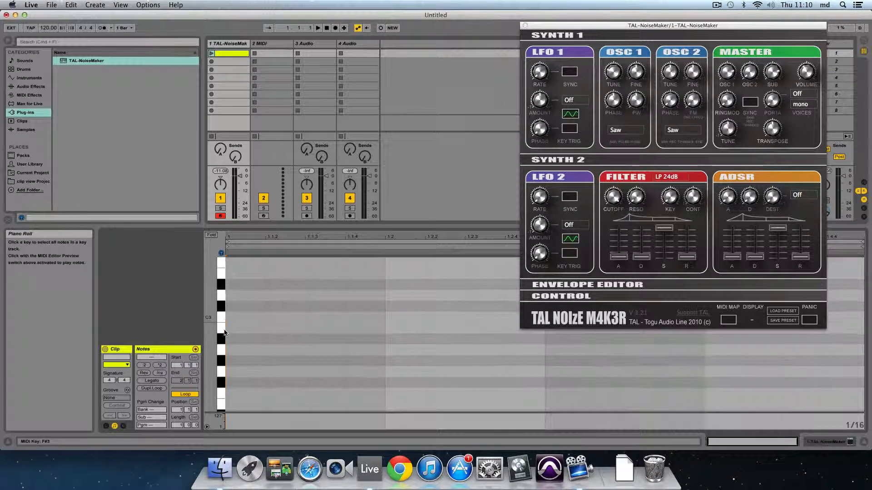
scroll(223, 330, down, 10)
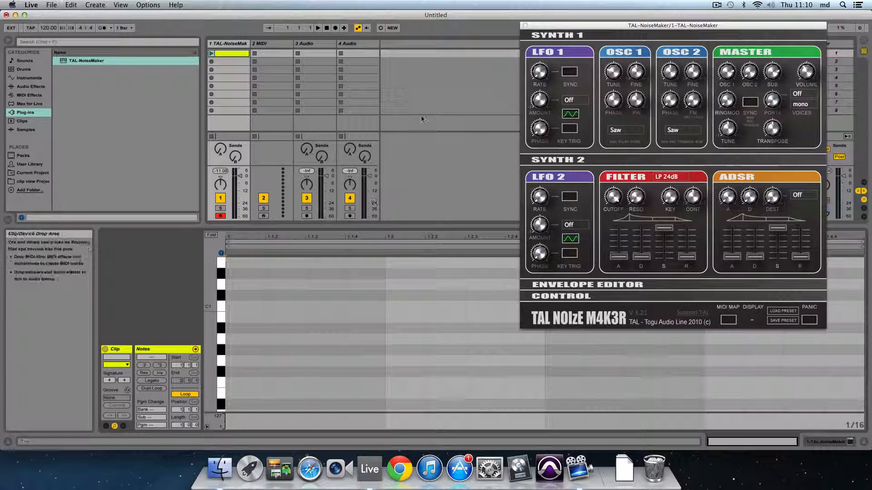
drag(536, 27, 498, 439)
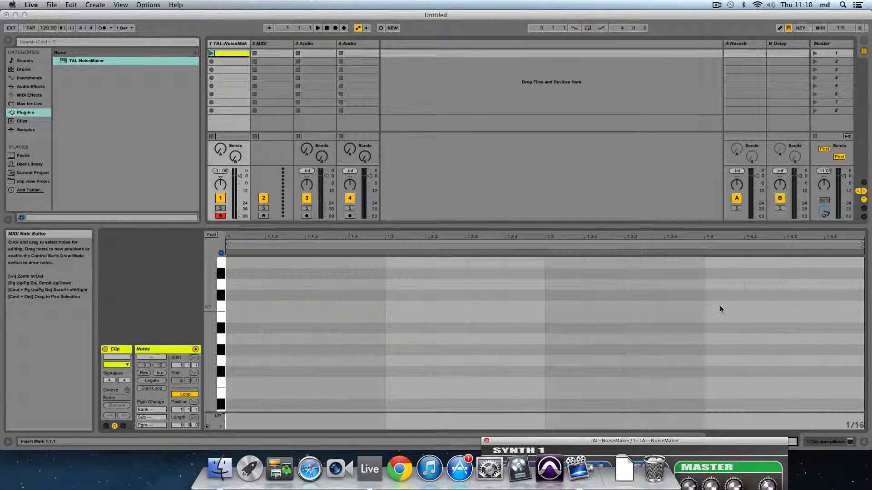
double_click(242, 307)
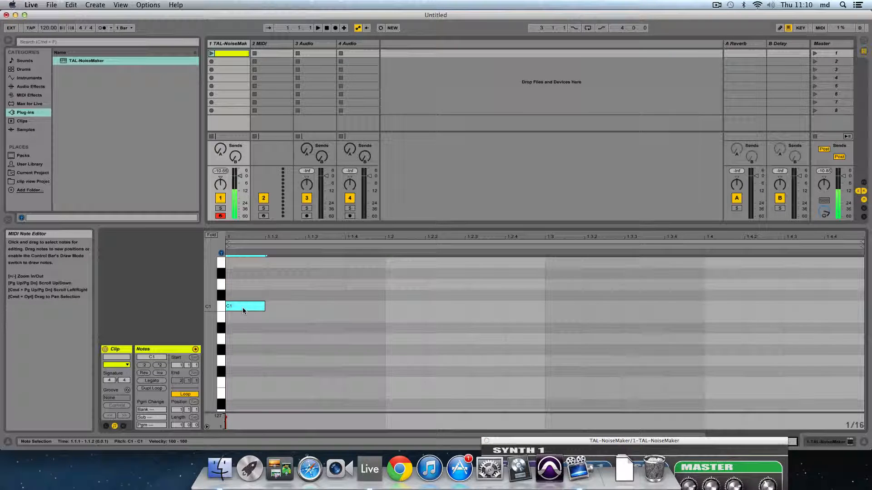
double_click(401, 307)
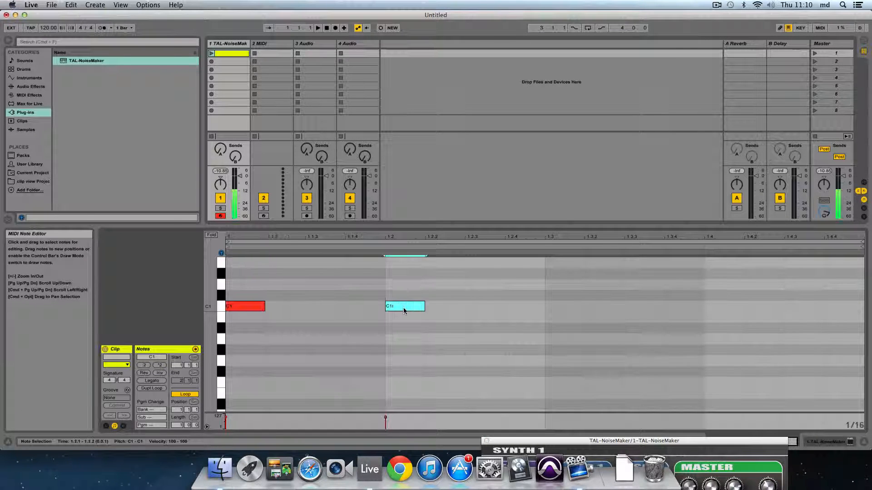
double_click(556, 306)
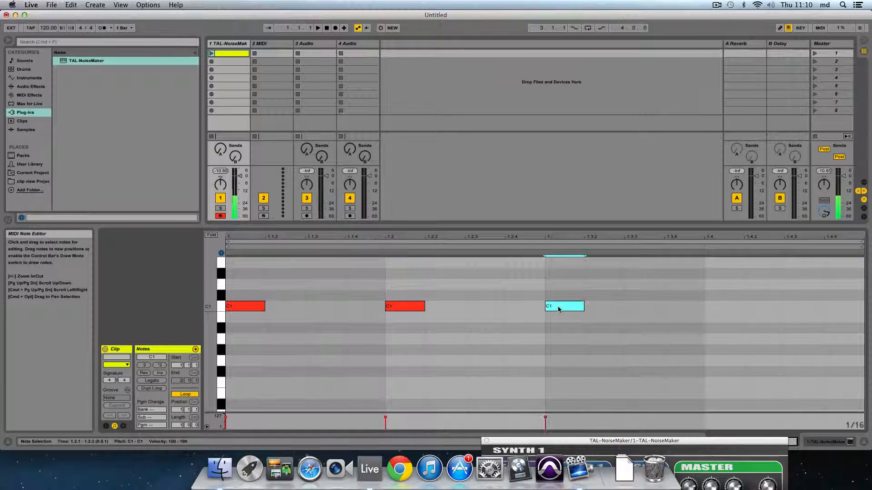
double_click(724, 307)
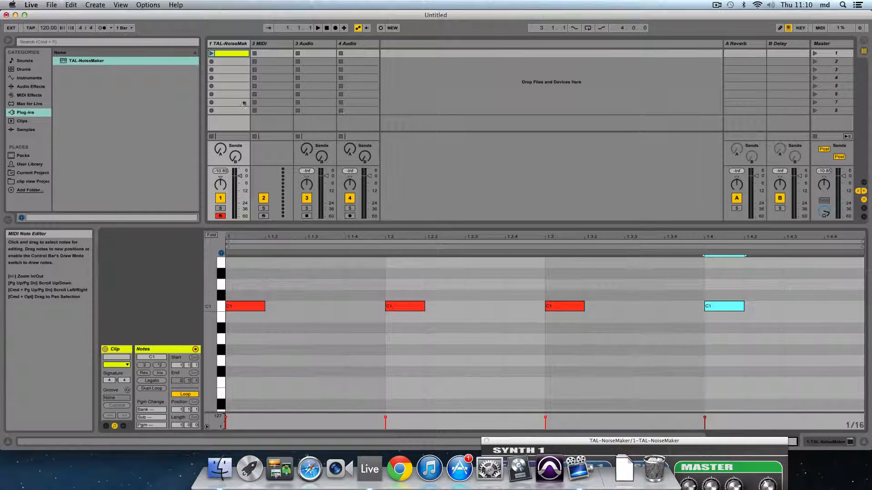
- Launch the clip to hear the four-note loop through the synth
click(211, 53)
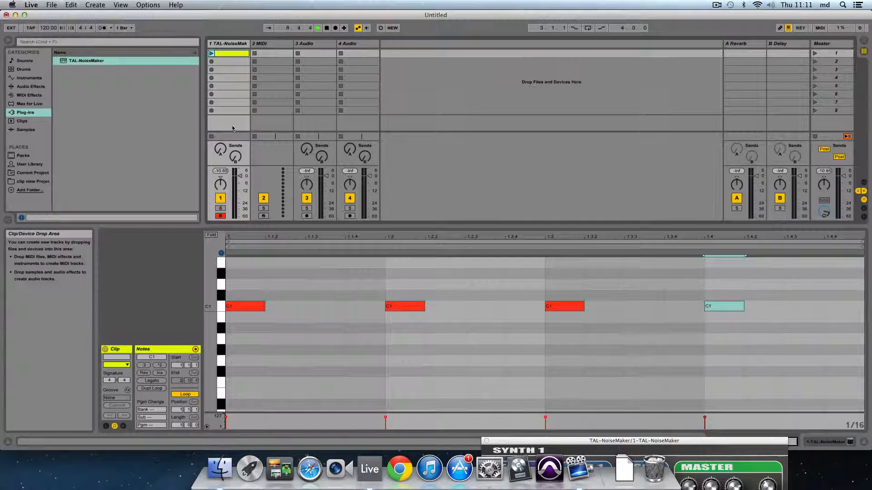
click(534, 442)
drag(535, 444, 522, 74)
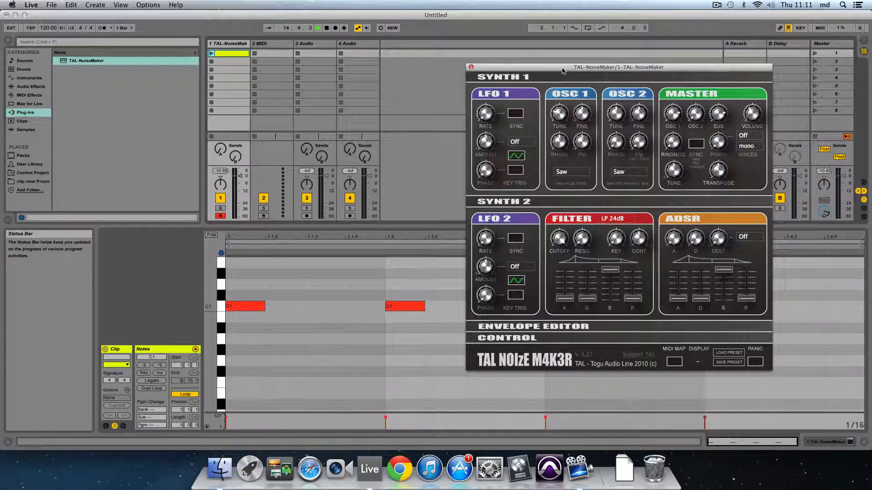
- Set the OSC 2 waveform to Sine, leaving OSC 1 on Saw
click(574, 174)
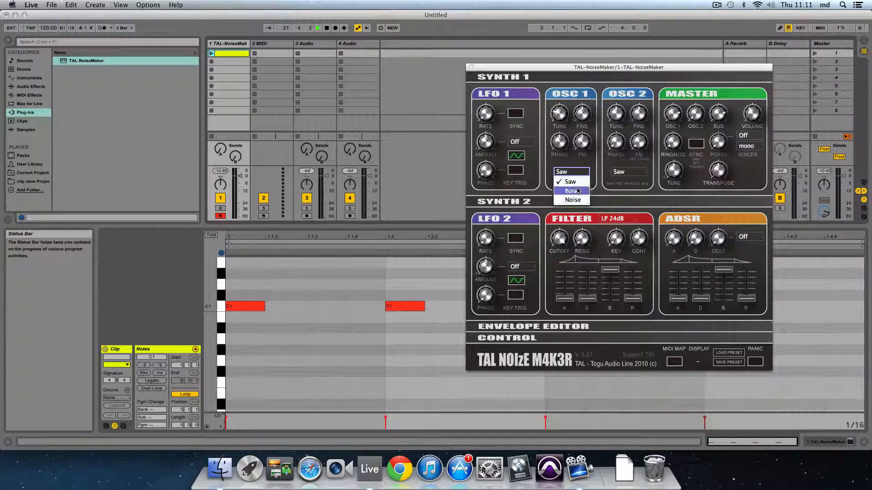
click(578, 174)
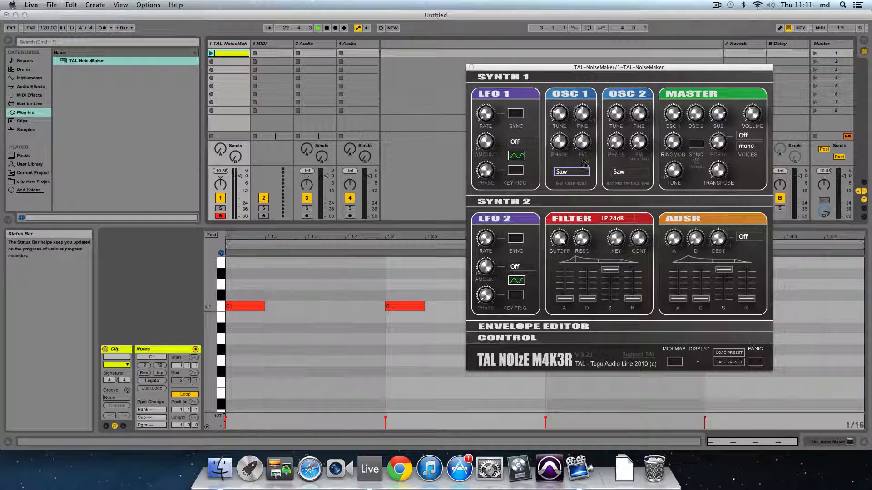
click(629, 173)
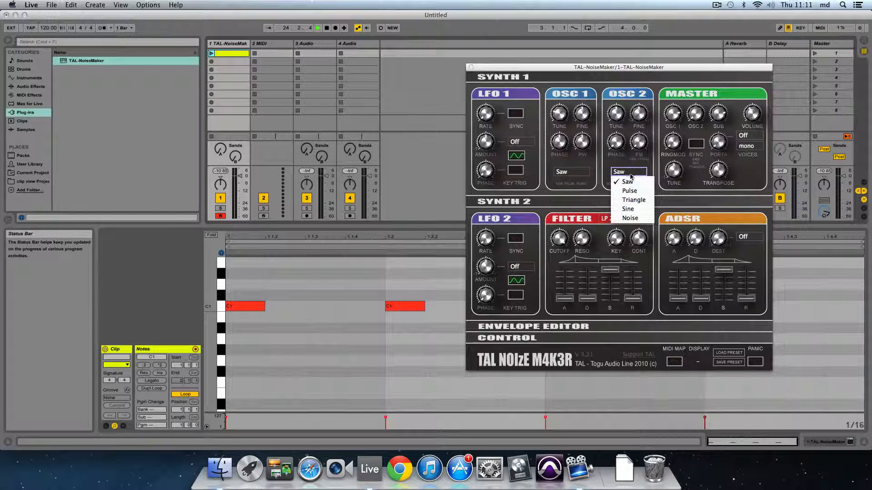
click(632, 210)
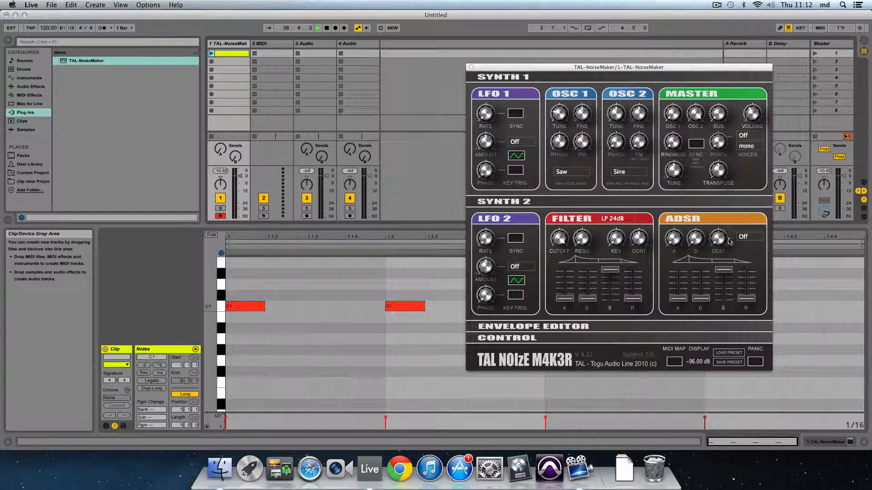
- Play and stop the clip, and pull the ADSR sustain slider down to 0.00
click(212, 54)
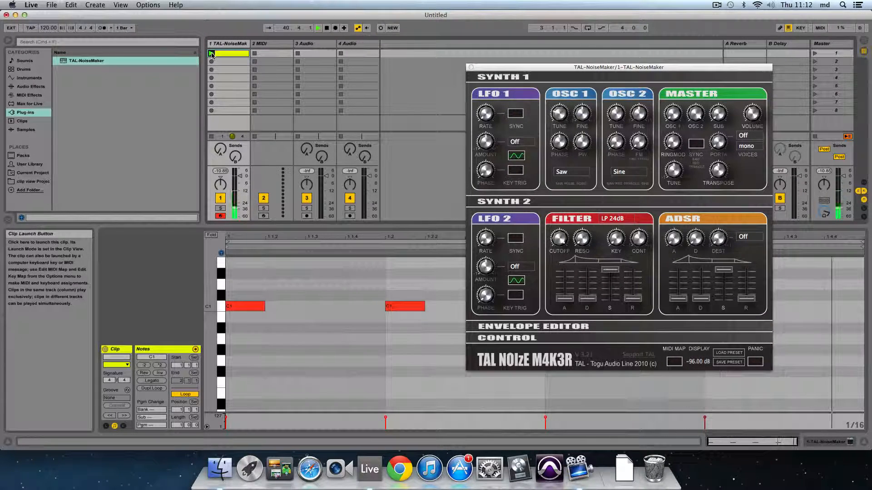
click(212, 137)
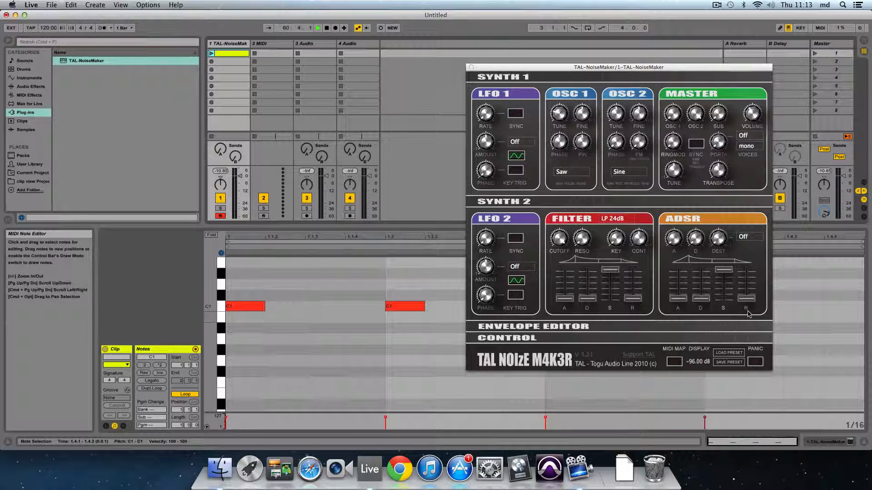
drag(724, 270, 722, 413)
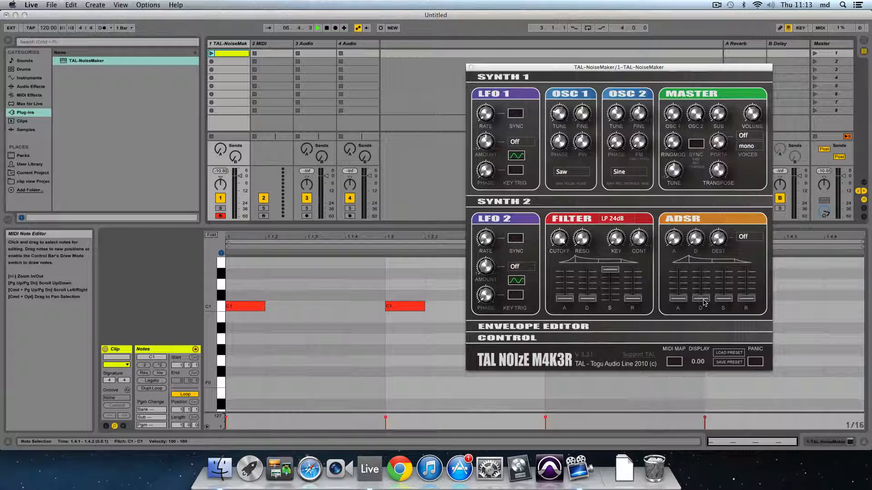
- Set the ADSR decay slider to 0.26 while auditioning the clip
drag(704, 302, 702, 211)
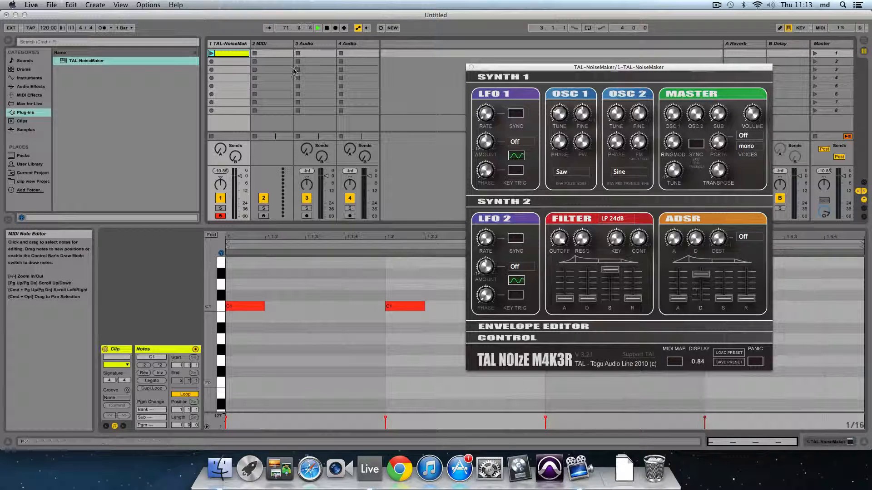
click(210, 54)
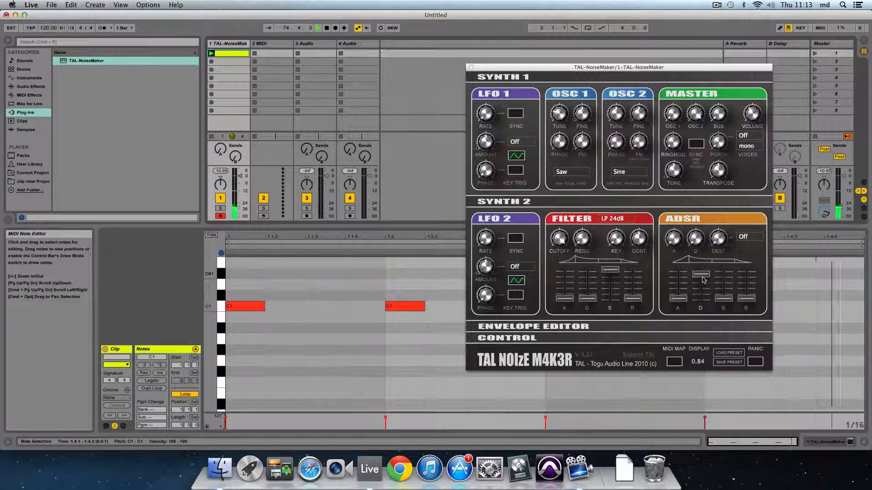
drag(703, 275, 705, 342)
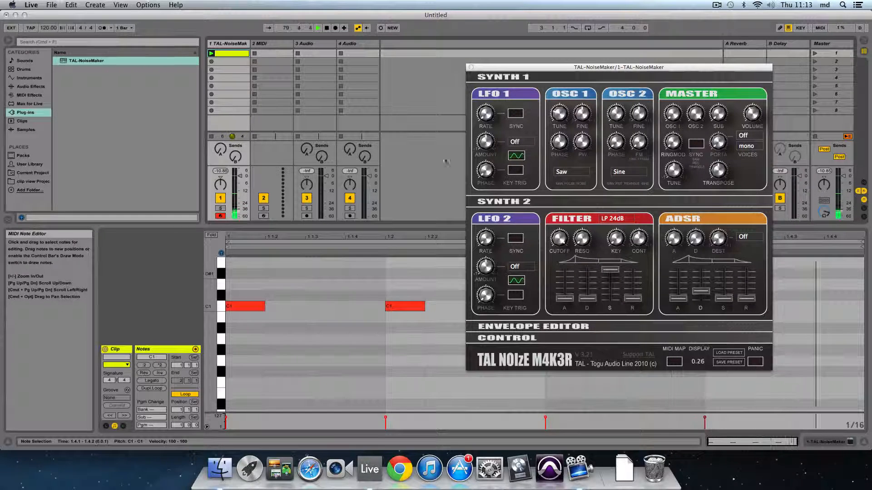
click(212, 138)
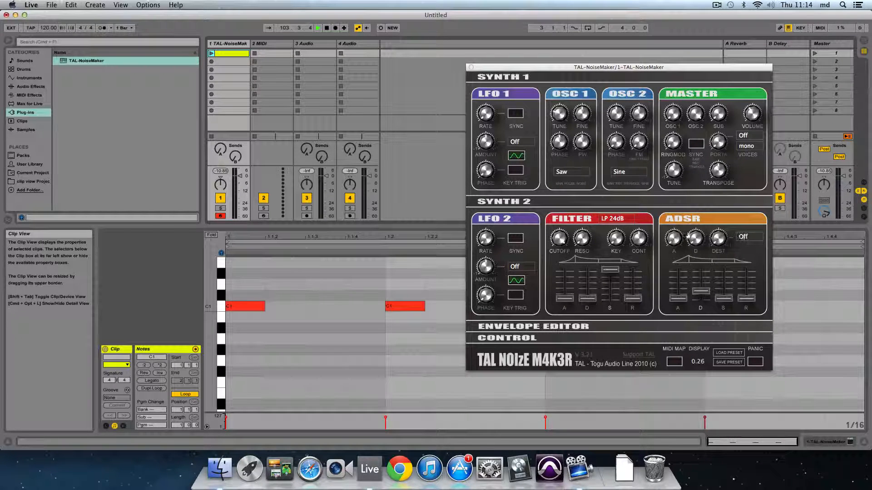
- Route the ADSR destination to Osc2 and turn its D knob up to 1.00
click(747, 237)
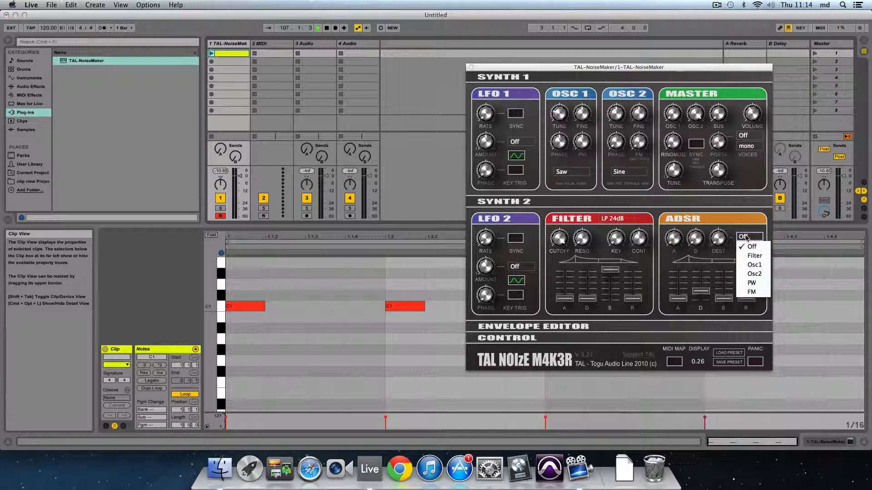
click(749, 274)
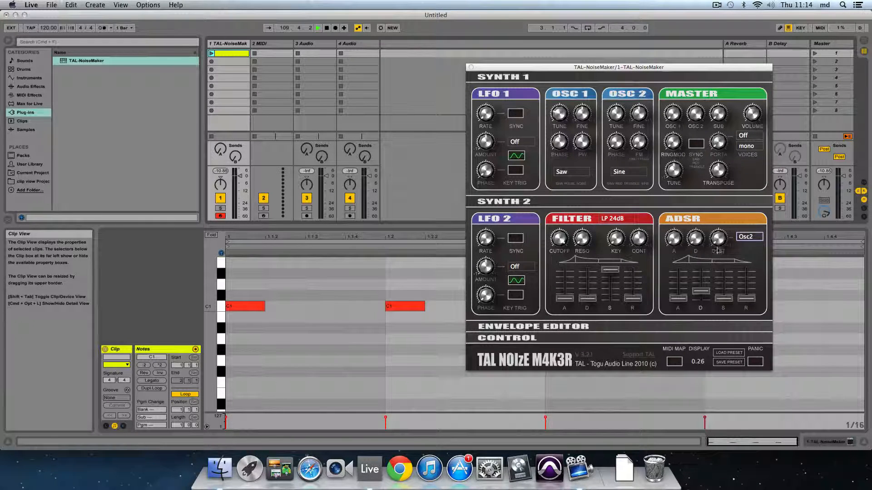
drag(695, 243, 689, 173)
drag(687, 136, 687, 116)
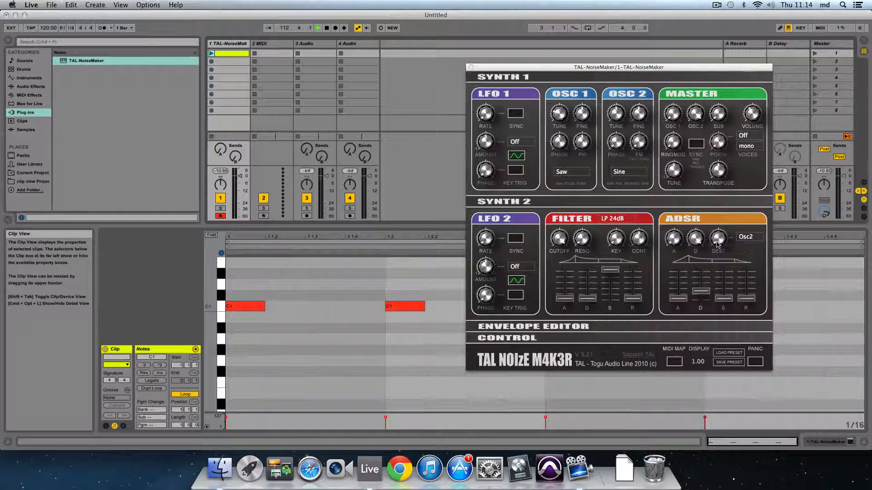
- Set the ADSR DEST amount knob to about 0.05
drag(717, 243, 727, 101)
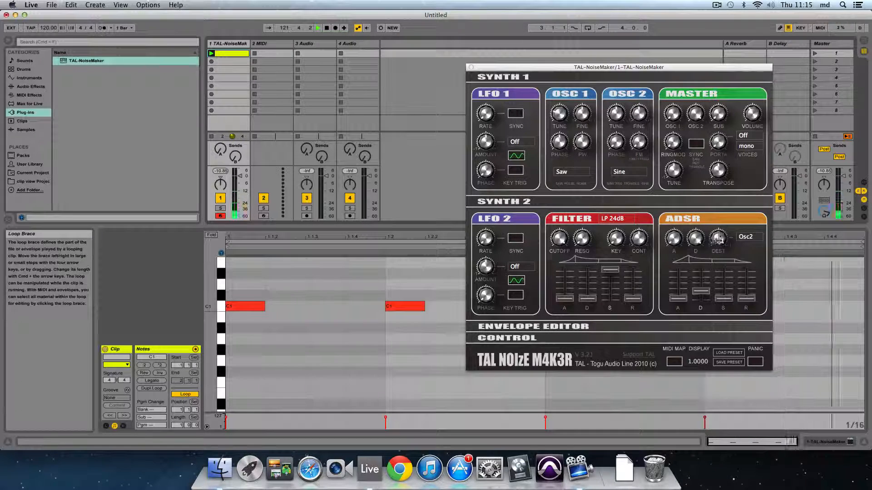
drag(718, 237, 717, 241)
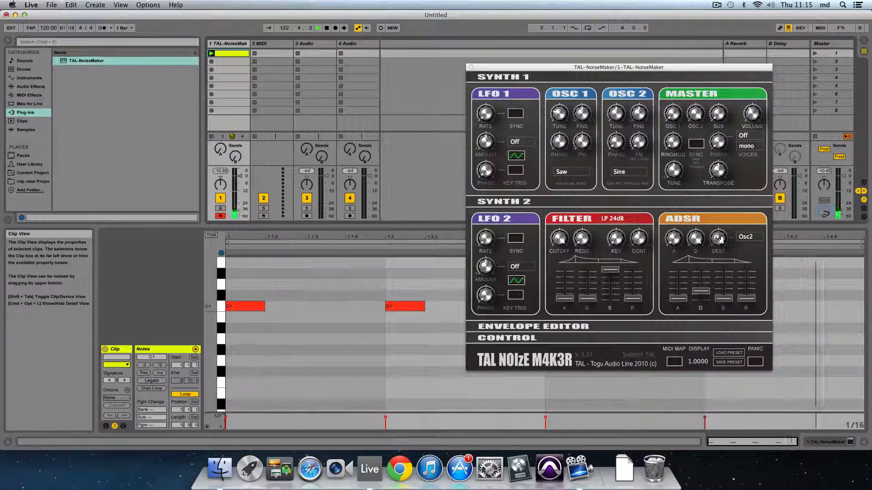
drag(717, 249, 716, 274)
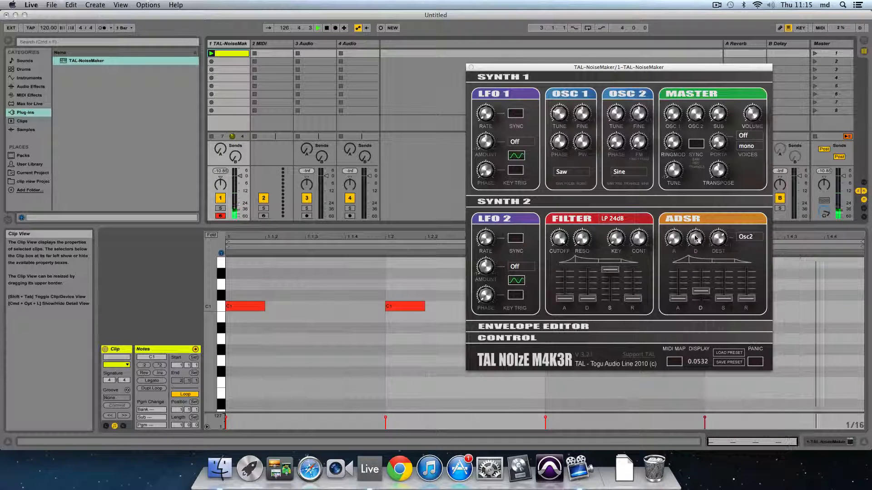
- Set the ADSR D knob to 0.49 and adjust the DEST amount knob to about 0.03
drag(695, 236, 698, 296)
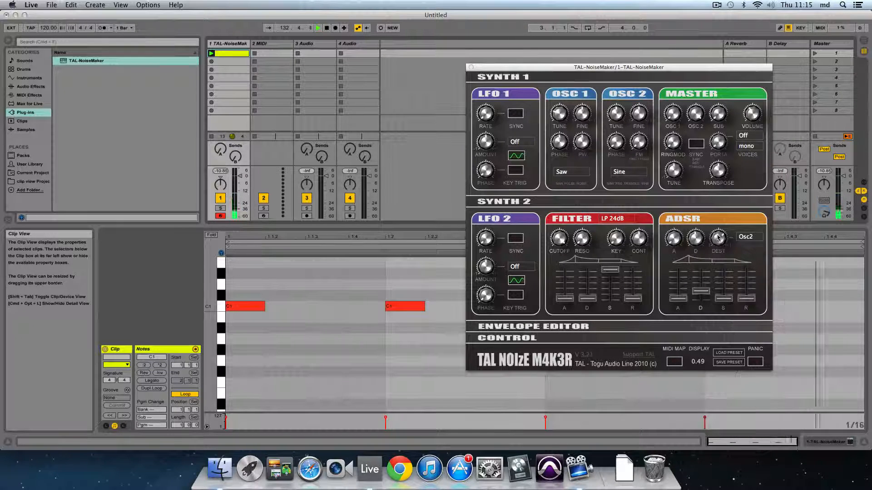
drag(721, 242, 737, 349)
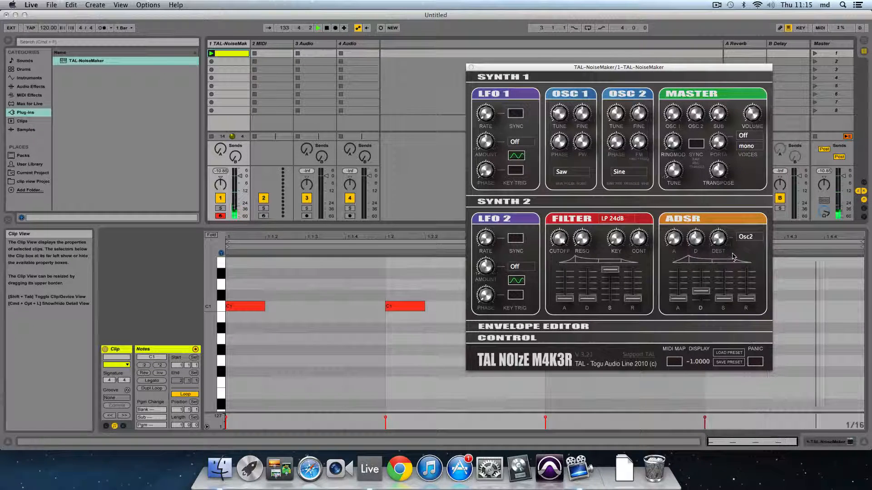
drag(720, 247, 716, 167)
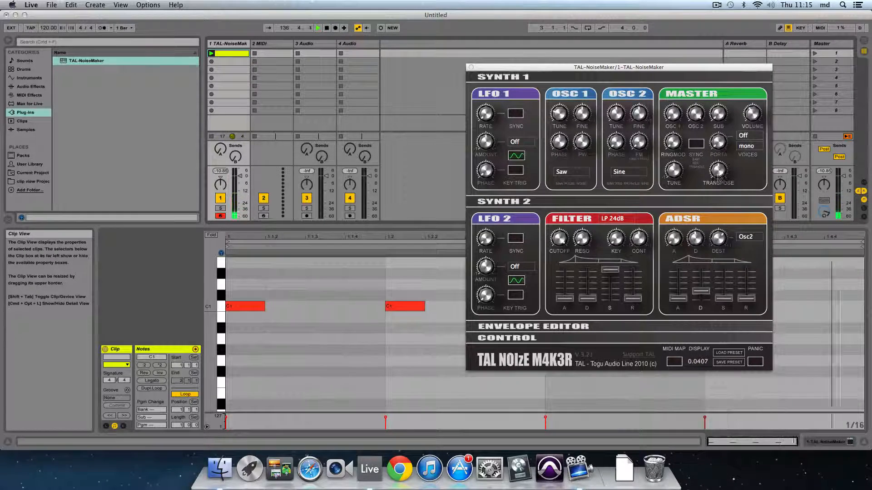
drag(720, 235, 719, 246)
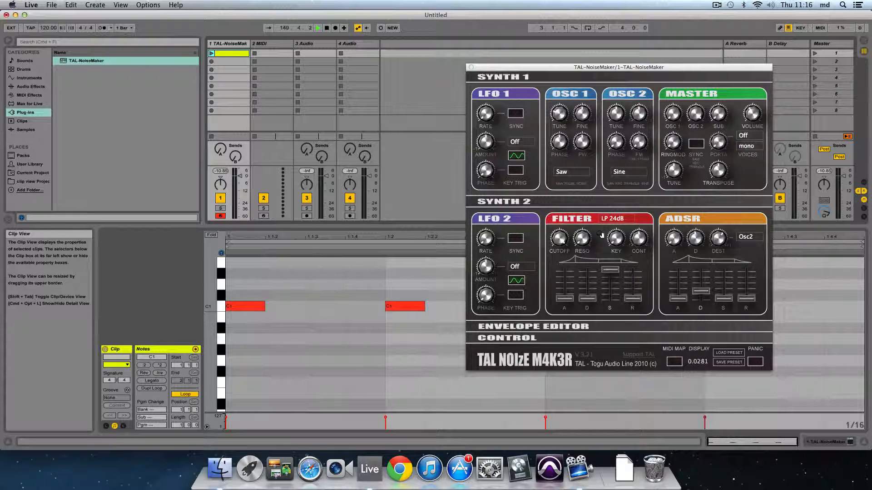
- Switch the filter type to LP 12dB and raise the filter cutoff to about 0.95
click(619, 220)
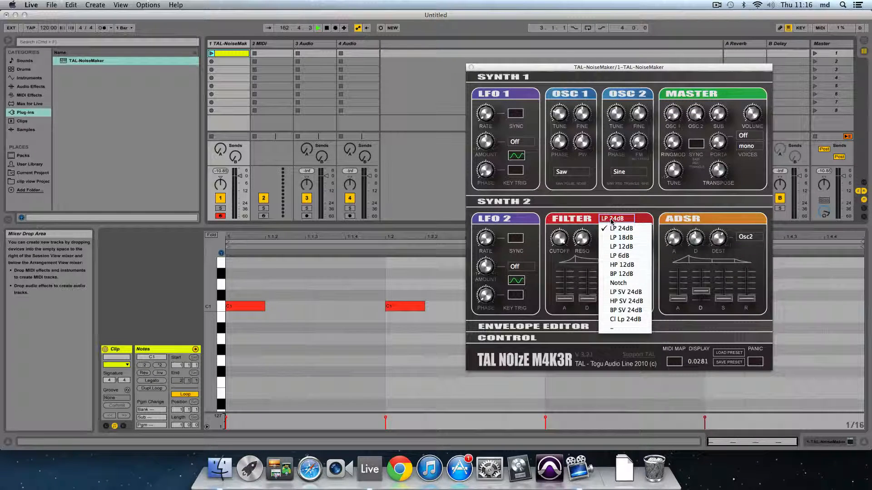
click(615, 248)
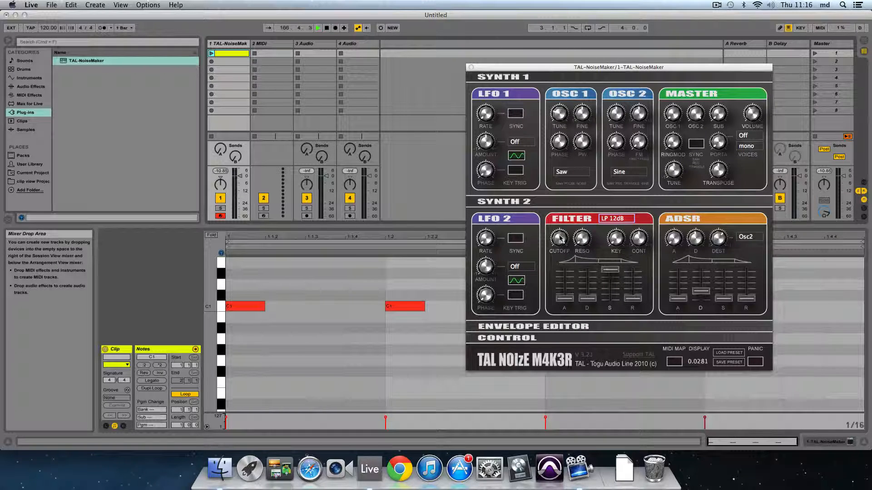
drag(559, 259, 553, 229)
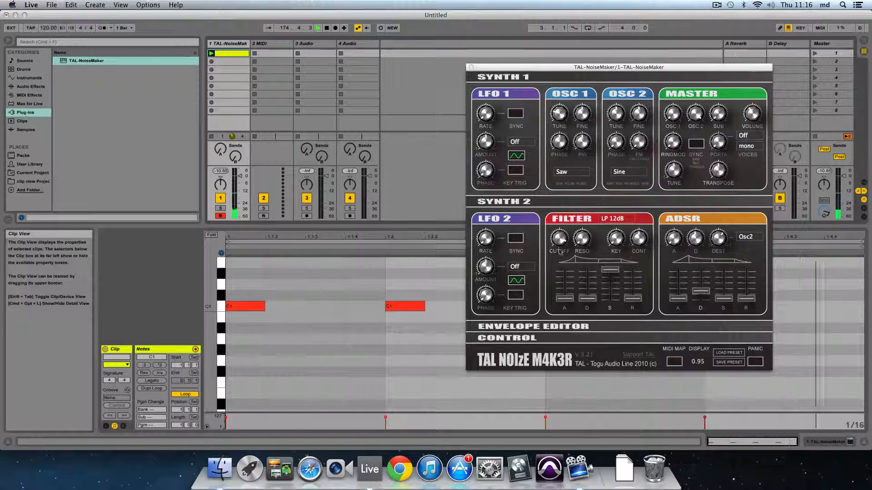
mouse_move(559, 270)
mouse_down()
mouse_move(561, 327)
mouse_move(556, 282)
mouse_up()
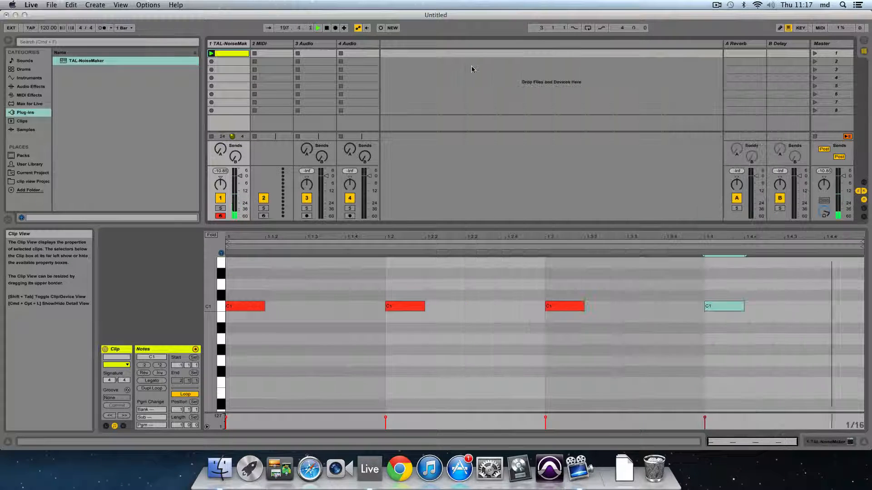
- Stop the clip playing on the TAL-NoiseMaker track
click(470, 67)
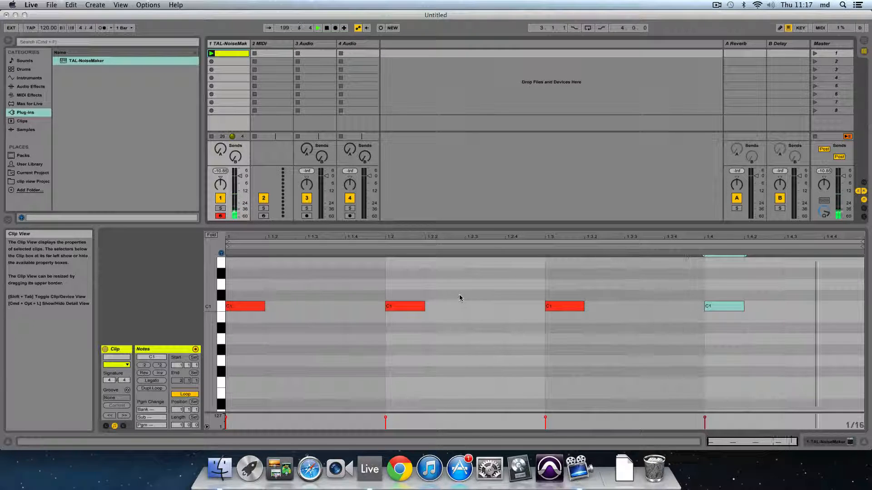
click(211, 136)
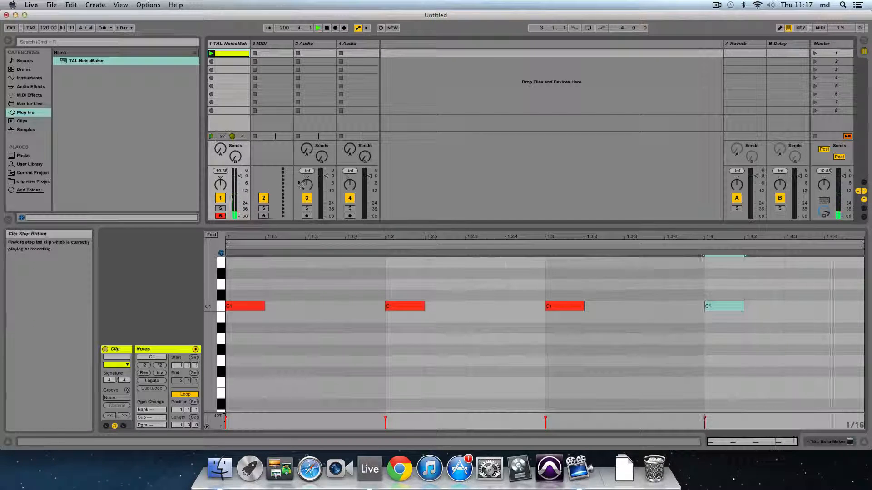